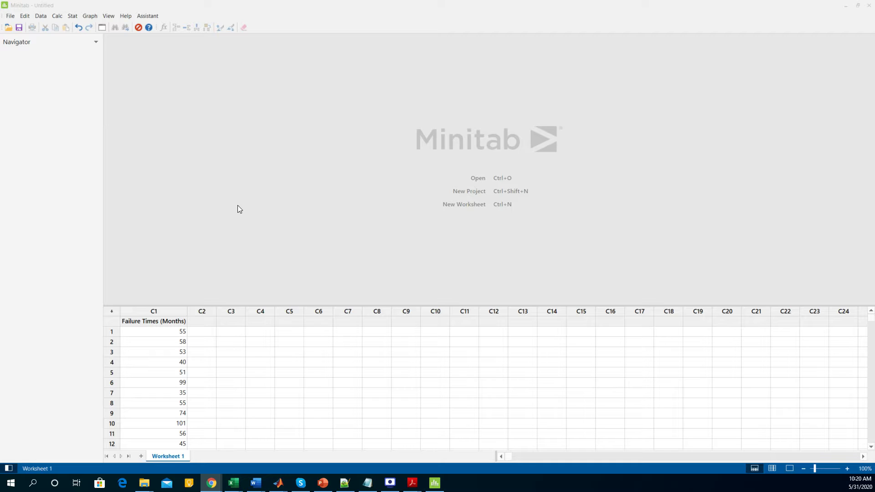
Review the failure times in C1, such as 55, 53, 40, 51 and 99
click(171, 333)
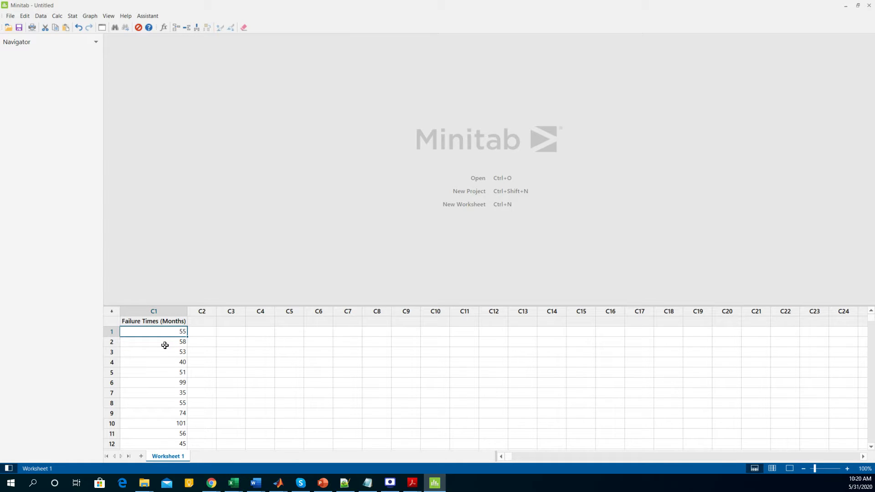
click(165, 345)
click(166, 355)
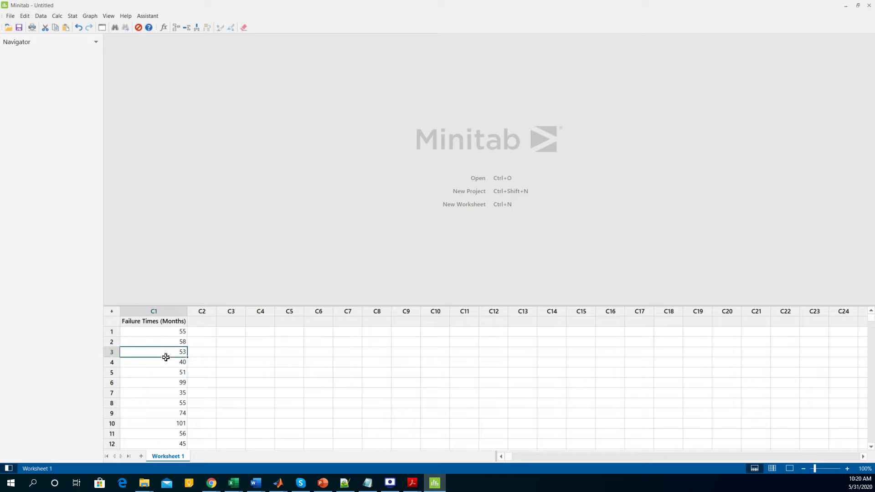
click(167, 362)
click(168, 379)
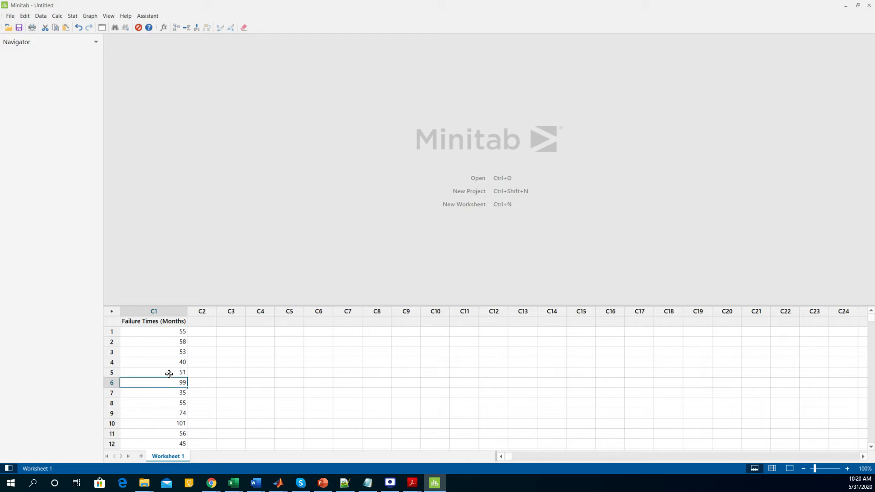
click(169, 372)
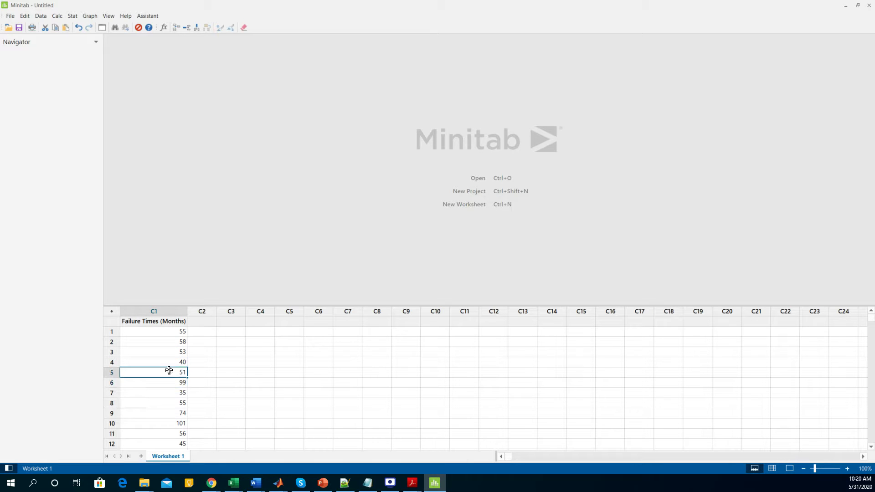
click(169, 334)
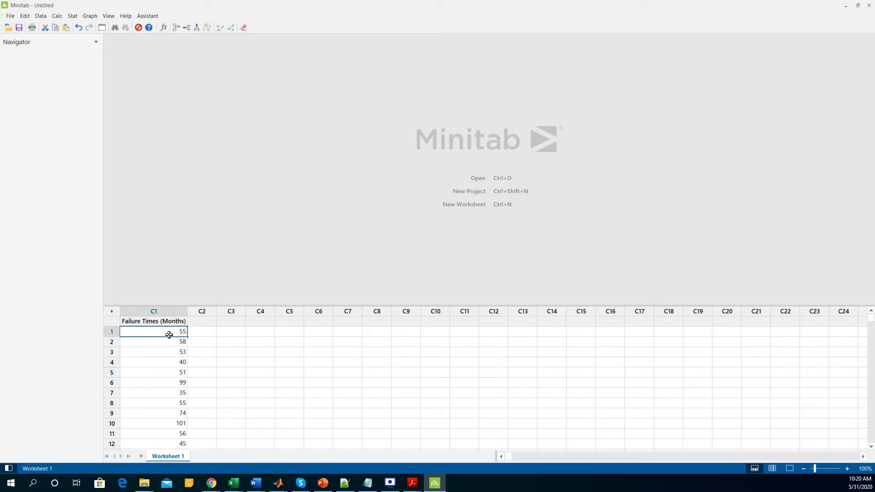
click(171, 361)
click(166, 372)
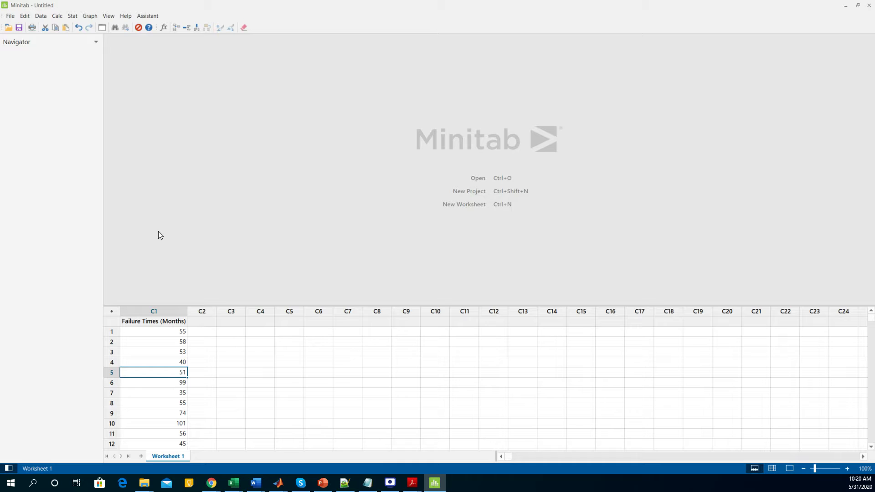
Show the Stat > Reliability/Survival > Distribution Analysis (Right Censoring) submenu
click(72, 16)
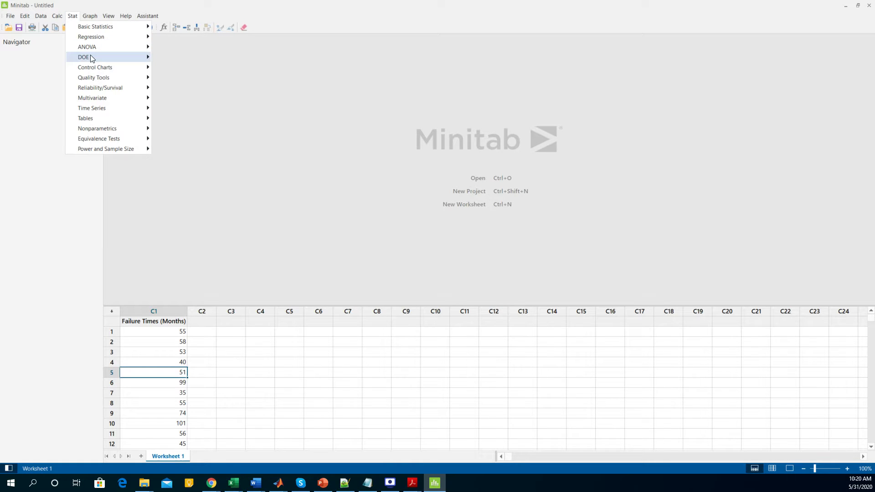
mouse_move(108, 90)
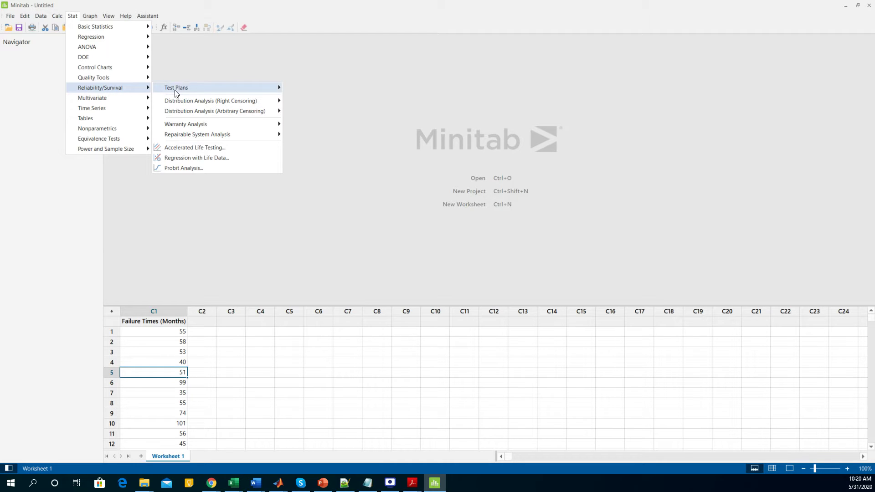
mouse_move(188, 102)
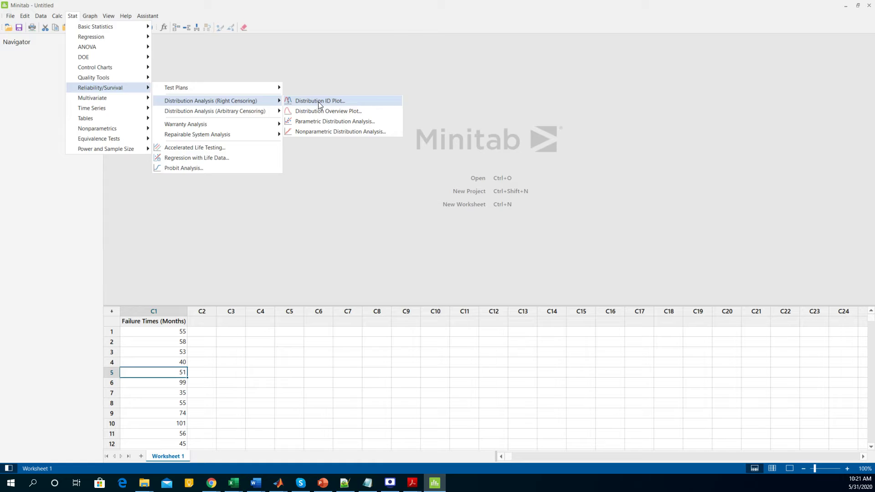
Run a Distribution ID Plot of Failure Times (Months) for Weibull, Lognormal, Exponential and Normal
click(317, 102)
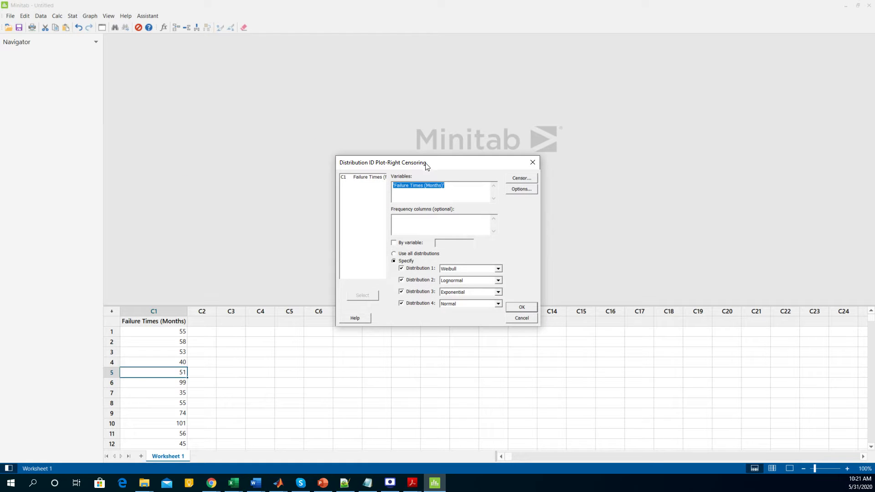
drag(431, 165, 435, 126)
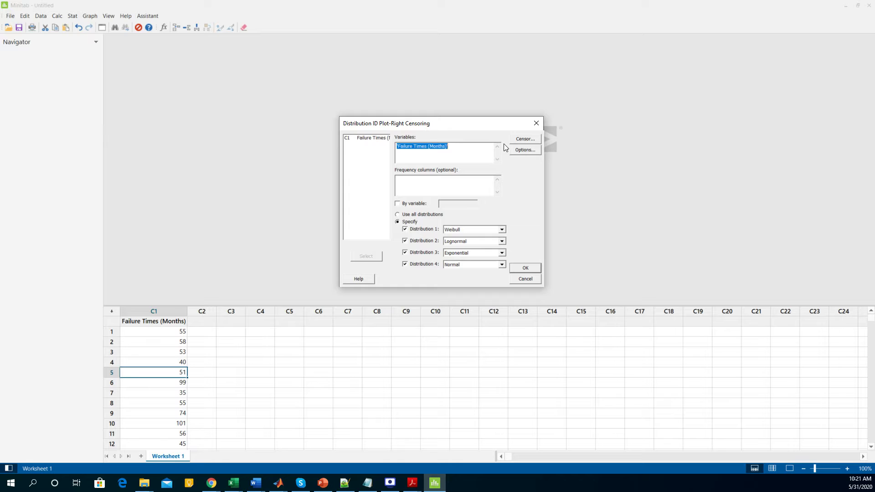
click(518, 138)
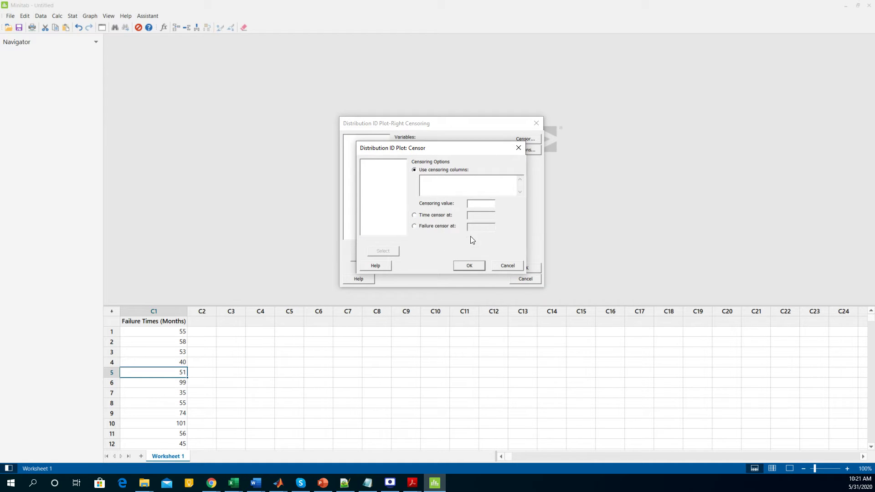
click(475, 267)
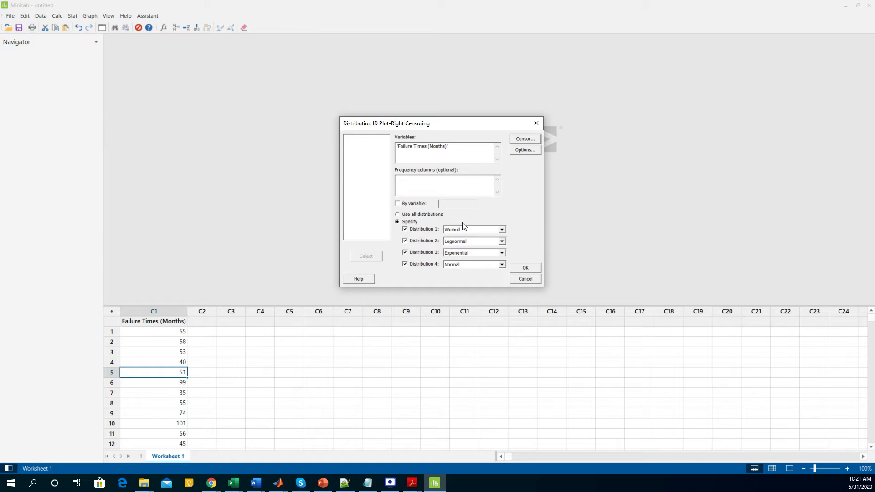
click(423, 216)
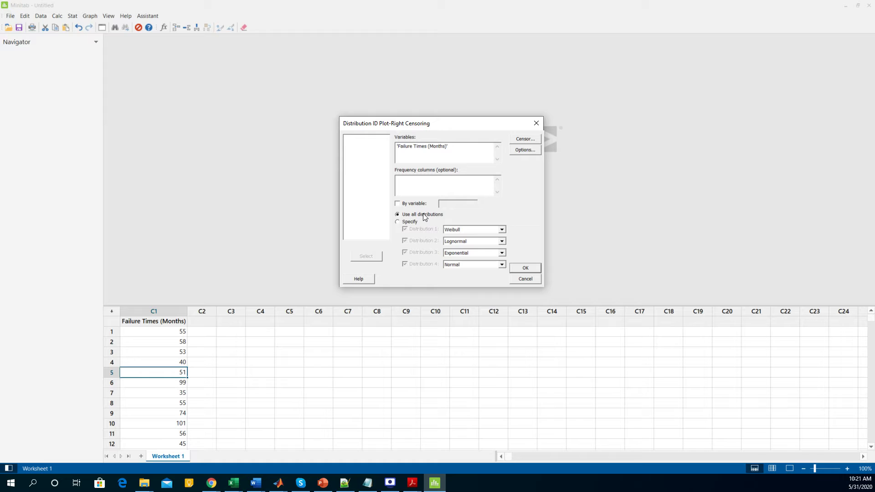
click(412, 225)
click(523, 269)
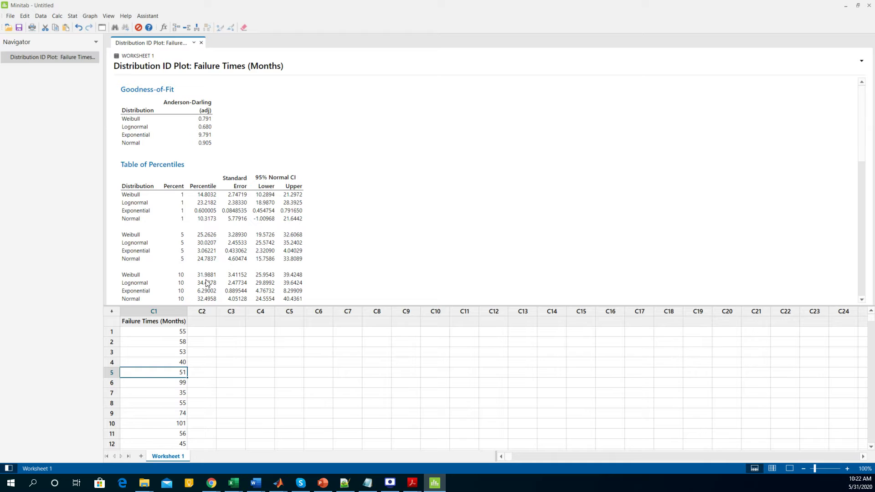
Scroll the ID plot output past the Anderson-Darling, percentile and MTTF tables to the probability plots
click(200, 145)
drag(864, 151, 863, 172)
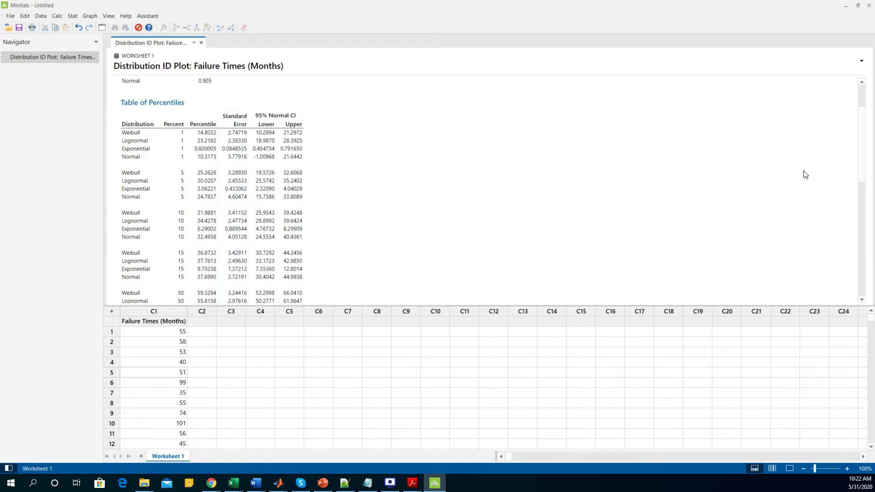
drag(860, 147, 859, 251)
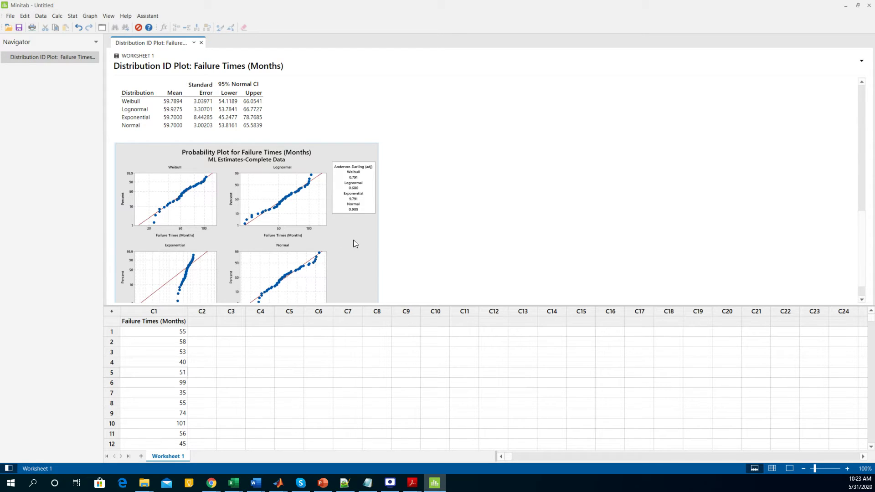
Scroll back up to the Goodness-of-Fit and Table of Percentiles in the ID plot output
scroll(353, 240, down, 1)
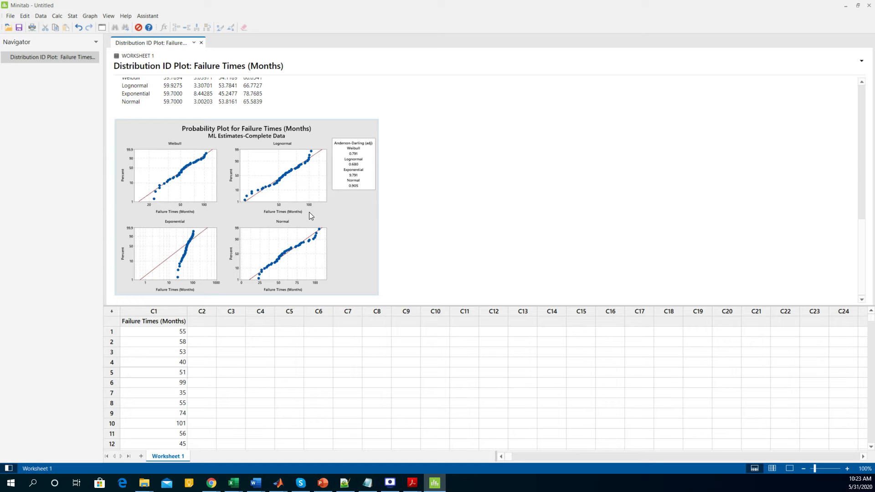
scroll(308, 212, up, 10)
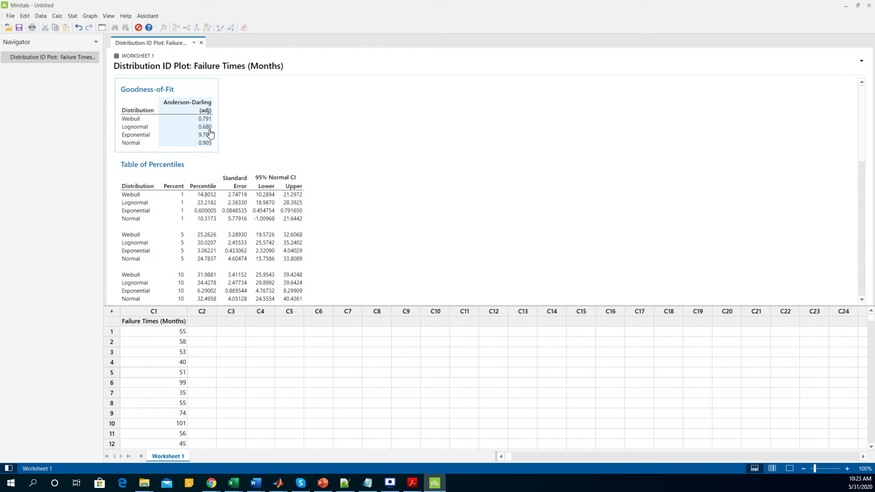
Create a parametric Lognormal Distribution Overview Plot of Failure Times (Months)
click(71, 16)
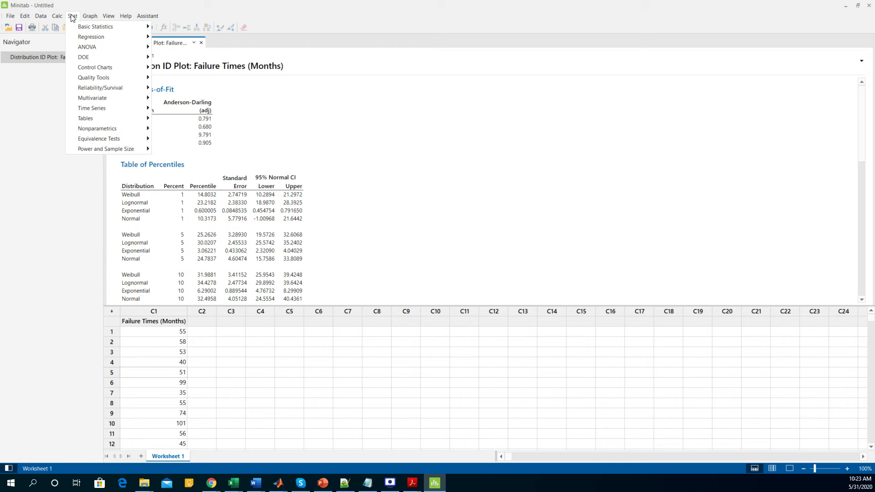
mouse_move(109, 93)
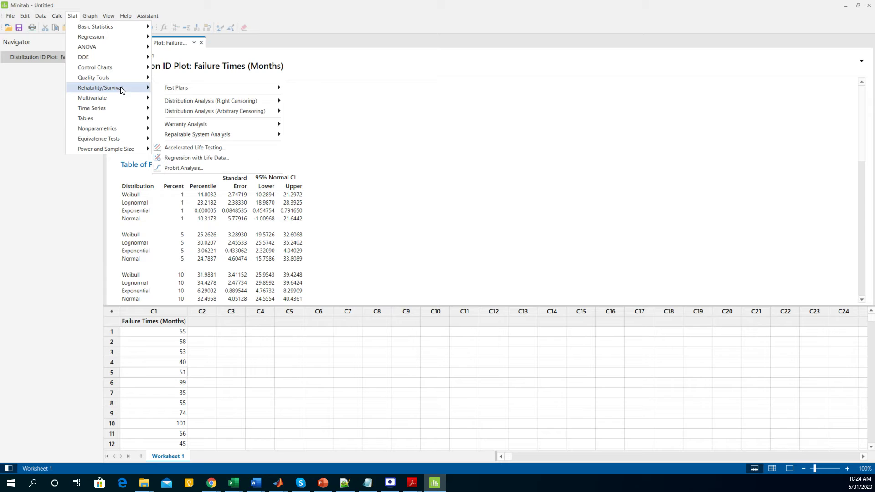
mouse_move(208, 101)
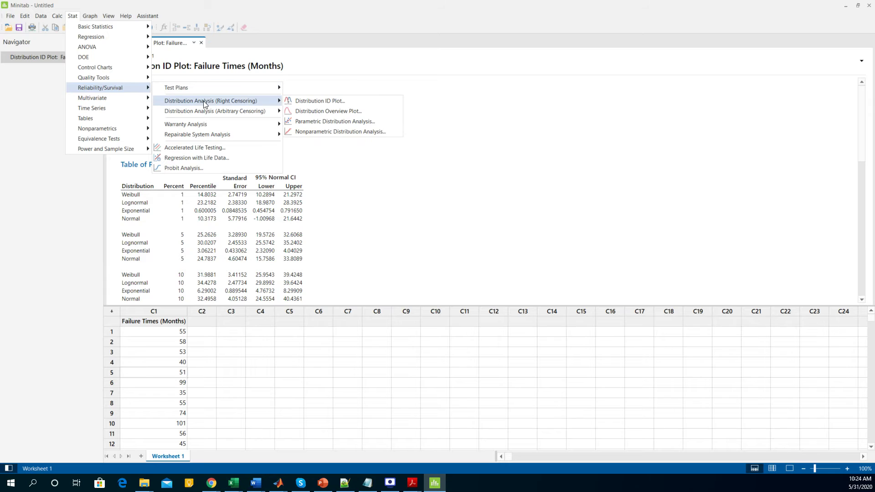
click(325, 113)
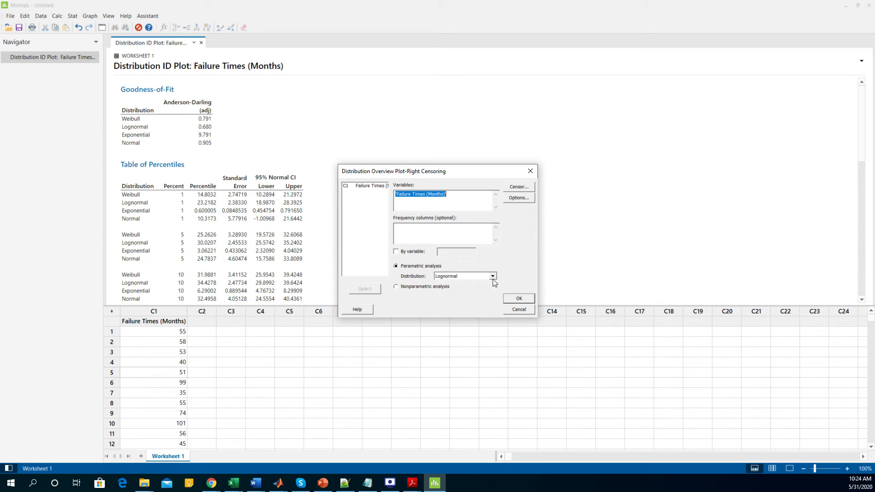
click(517, 299)
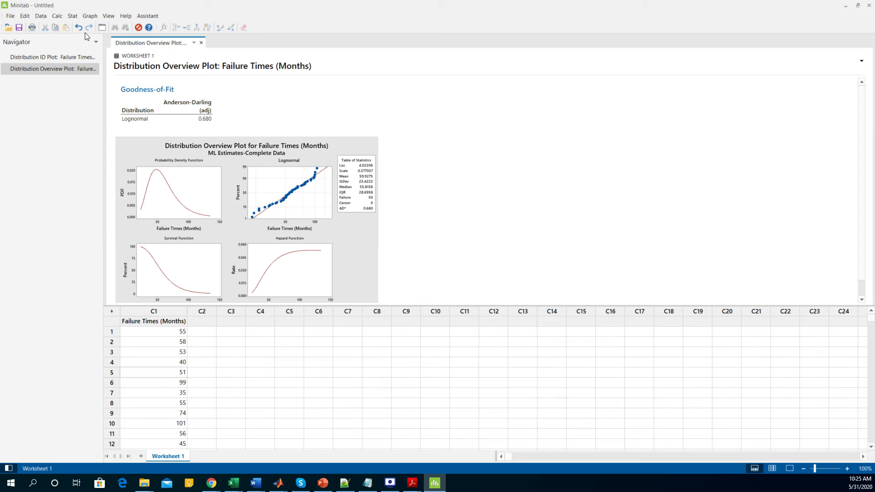
Open Parametric Distribution Analysis (Right Censoring) for Failure Times (Months) with Lognormal
click(74, 17)
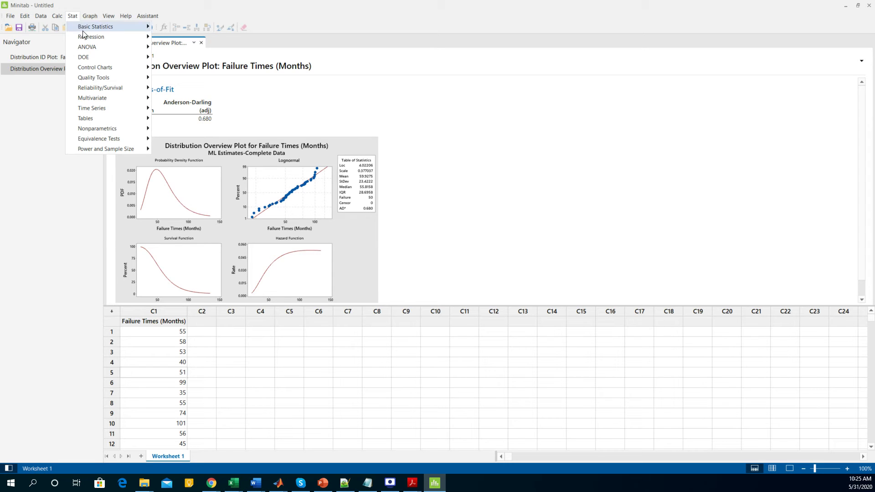
mouse_move(103, 90)
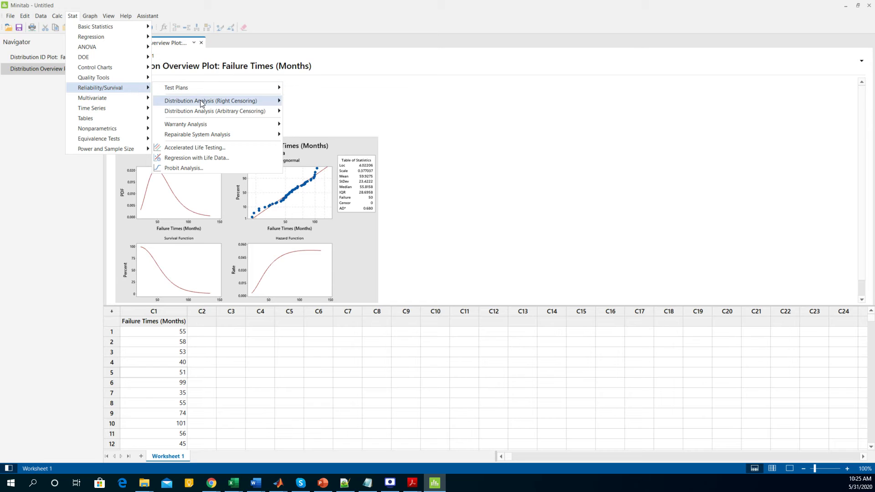
mouse_move(201, 102)
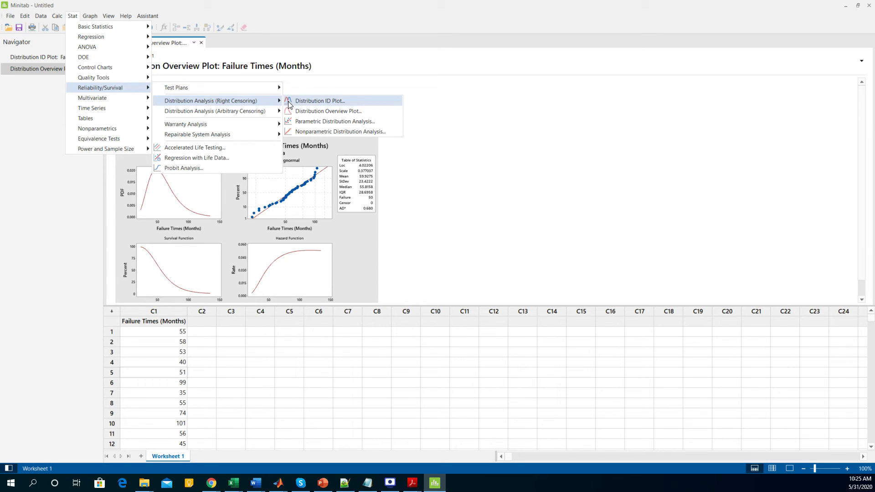
click(320, 121)
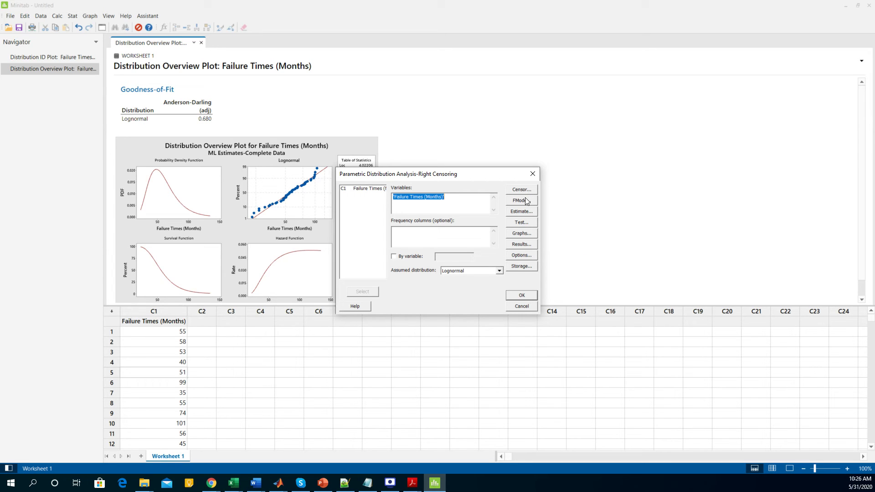
Set the estimation confidence level to two-sided 90%, leaving failure mode options unchanged
click(522, 201)
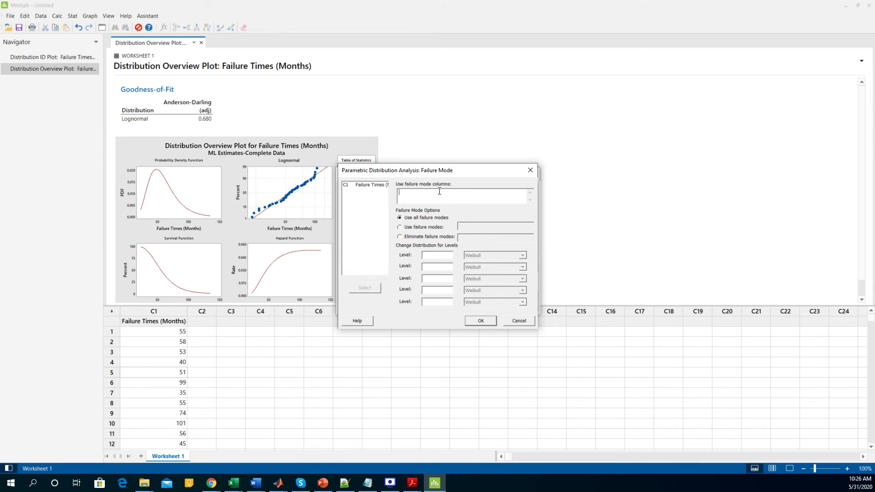
click(480, 320)
click(518, 212)
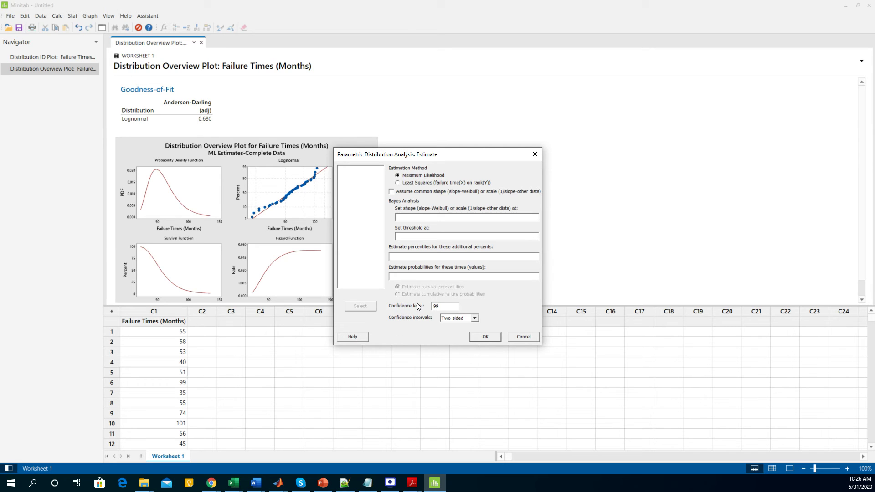
drag(441, 306, 428, 308)
key(BackSpace)
click(467, 318)
click(455, 325)
click(478, 337)
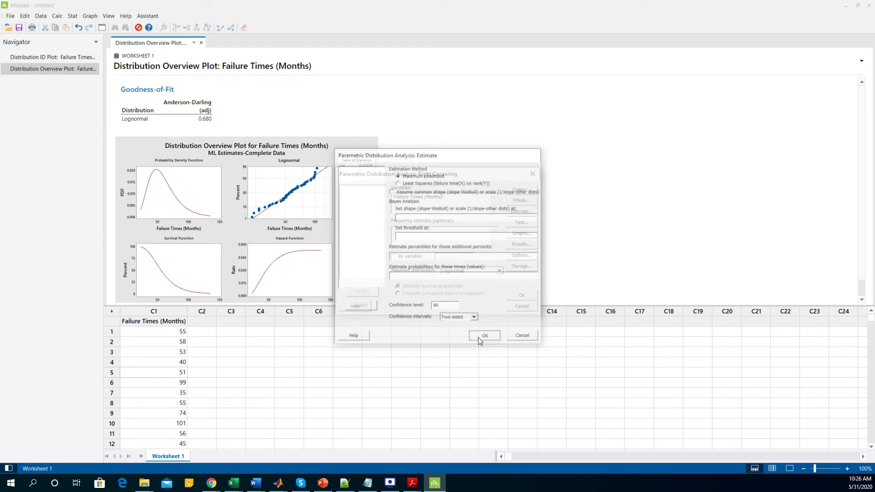
click(519, 223)
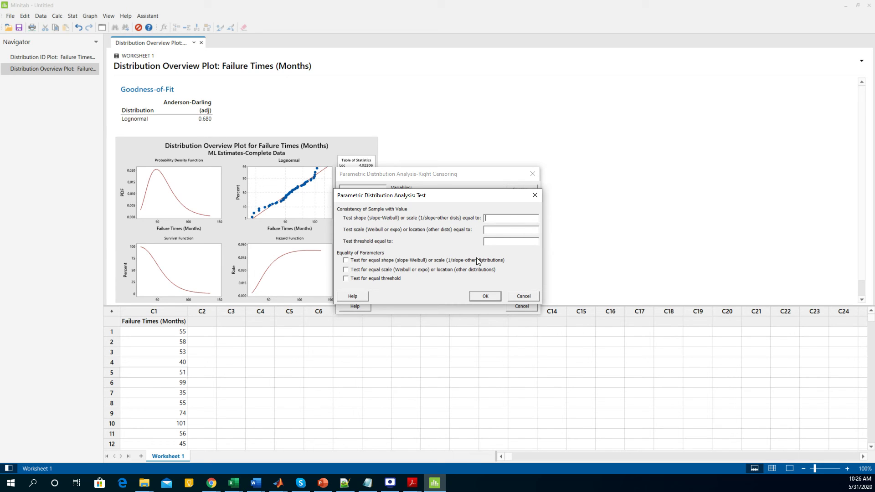
Accept default tests, probability, survival, cumulative failure and hazard plots with CIs, and full results
click(483, 298)
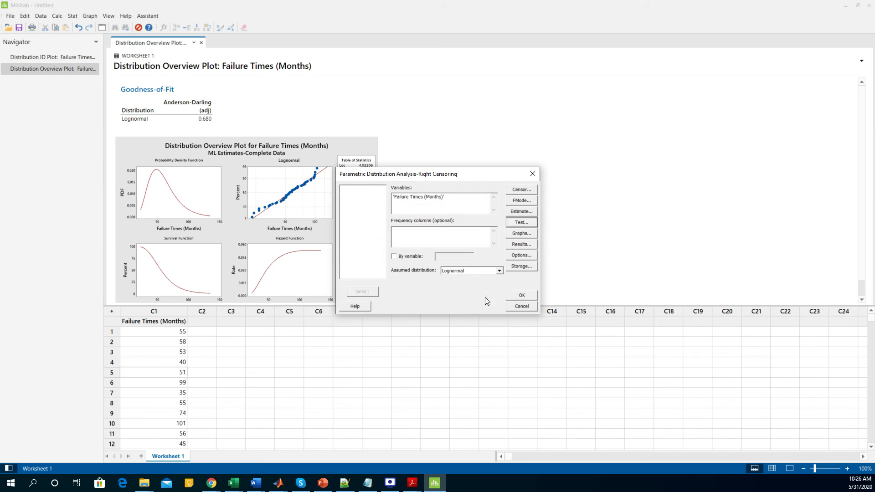
click(520, 235)
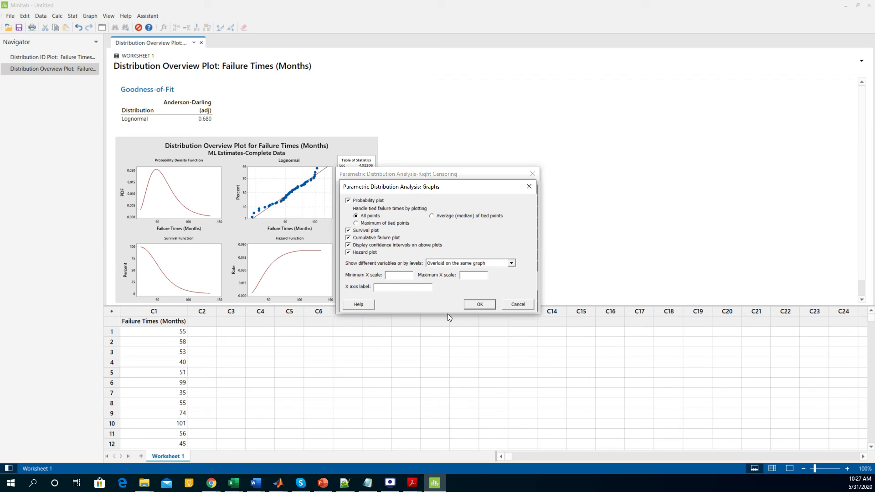
click(466, 304)
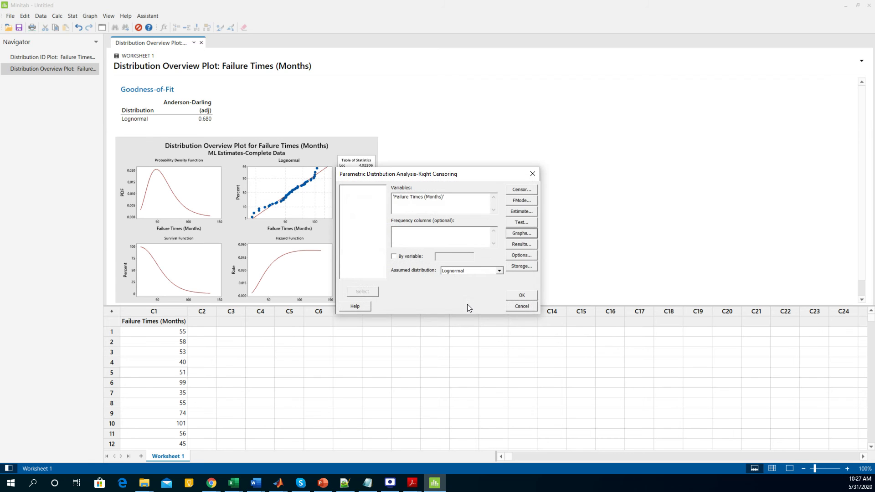
click(509, 245)
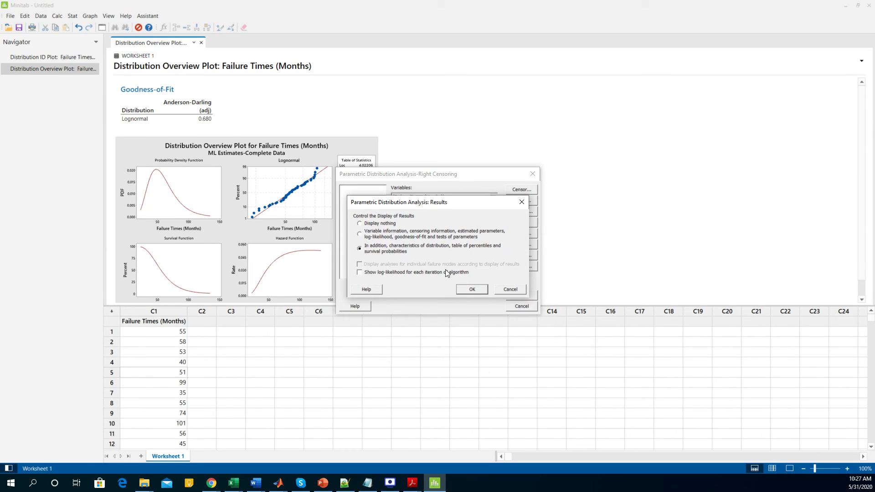
click(465, 290)
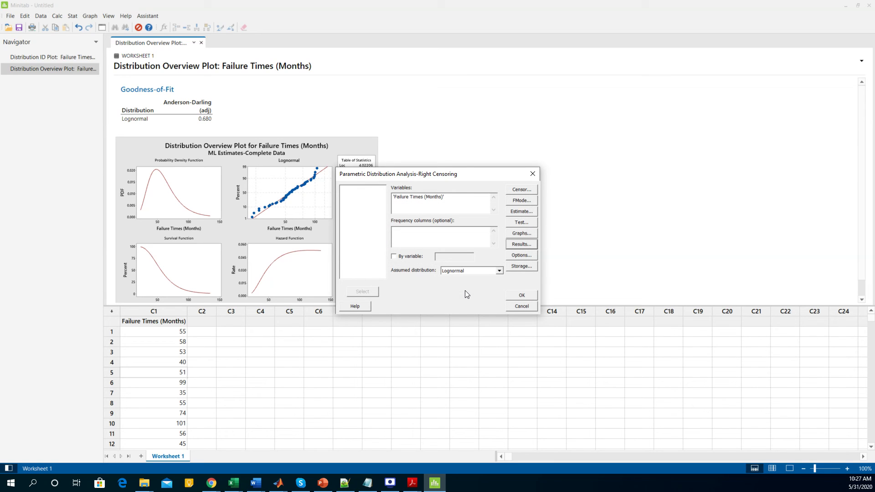
Run the lognormal analysis and review output: MTTF 59.9275 with 90% CI 54.7275–65.6216
click(512, 297)
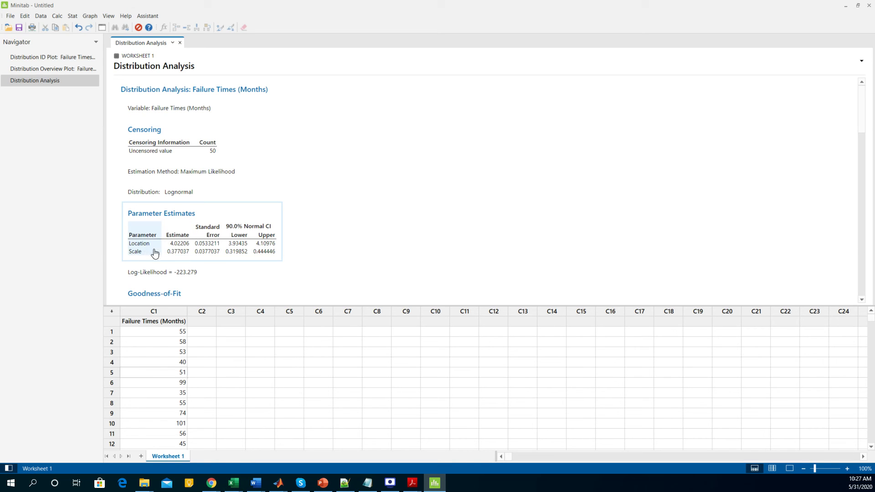
drag(862, 129, 865, 170)
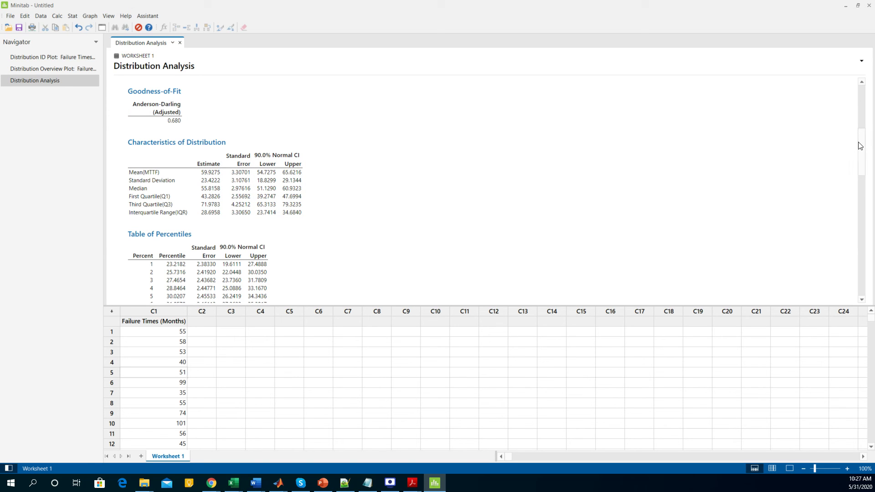
drag(860, 146, 857, 173)
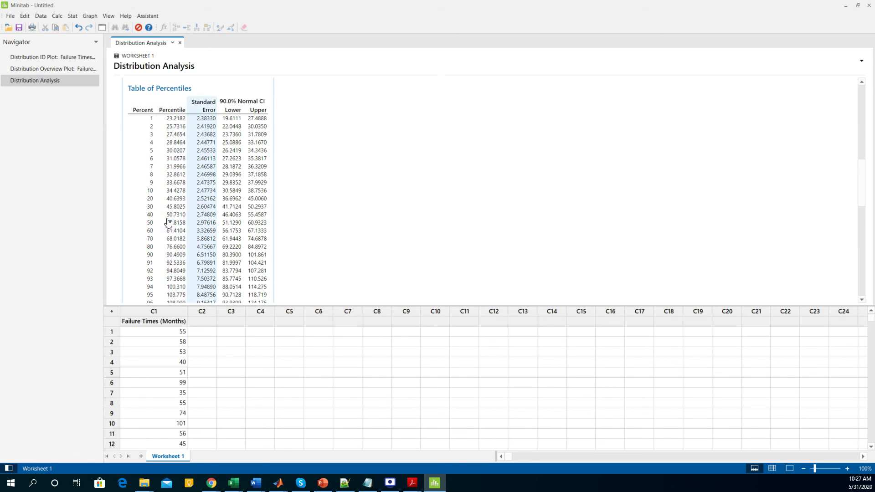
drag(864, 176, 856, 230)
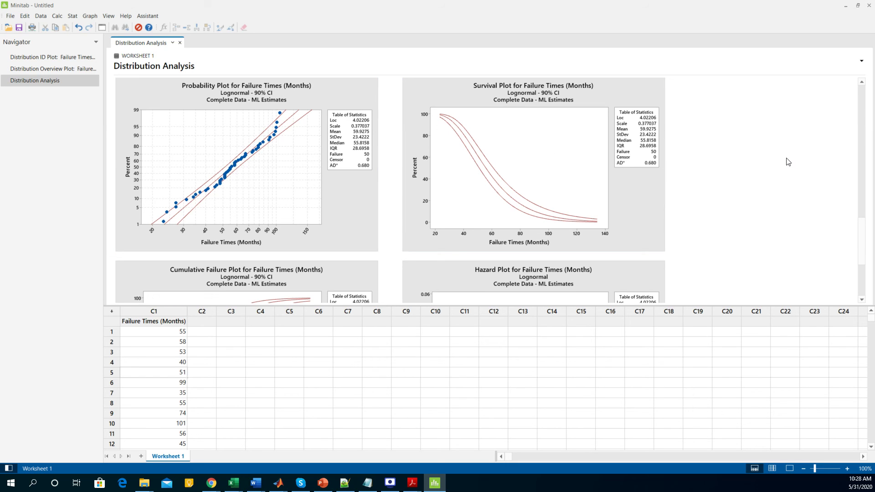
drag(860, 238, 864, 265)
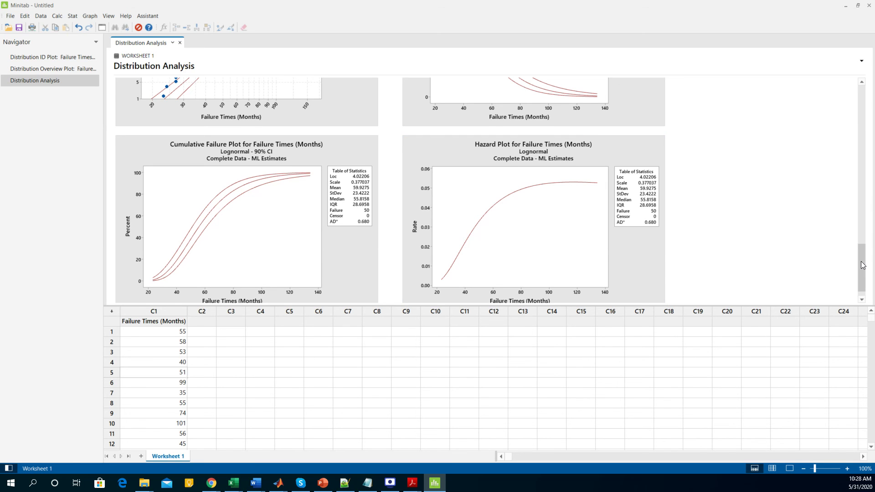
scroll(861, 266, down, 1)
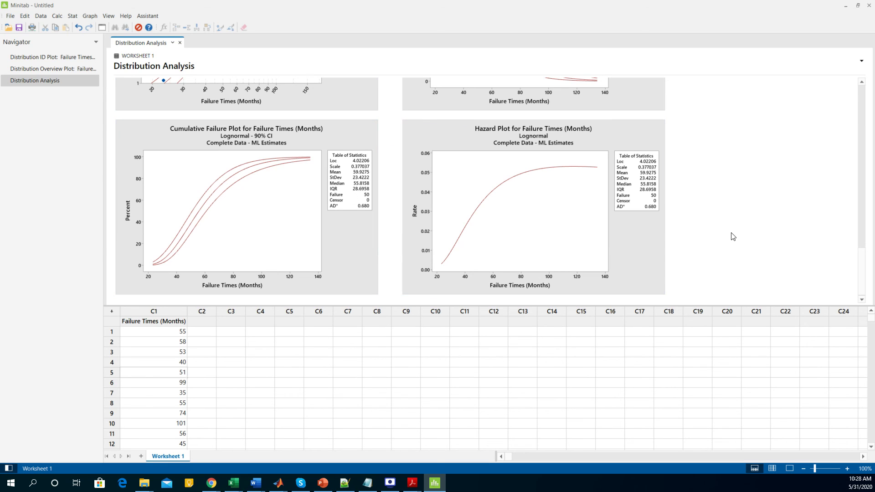
drag(859, 269, 861, 250)
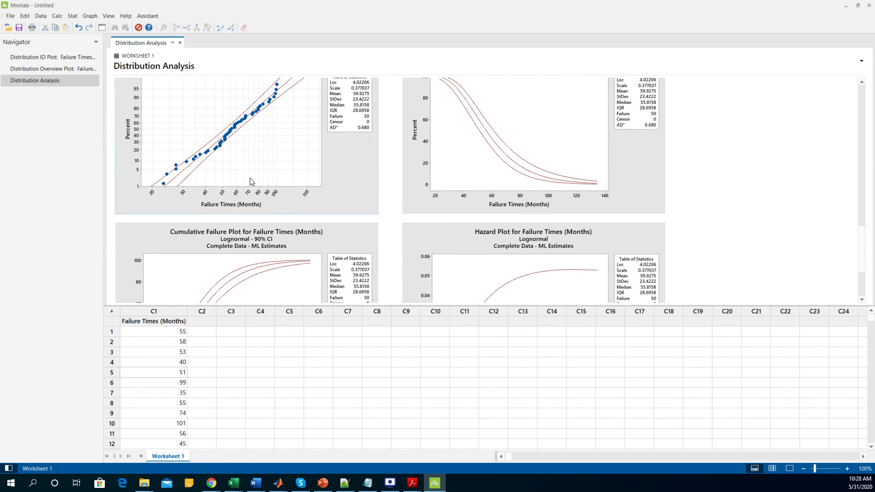